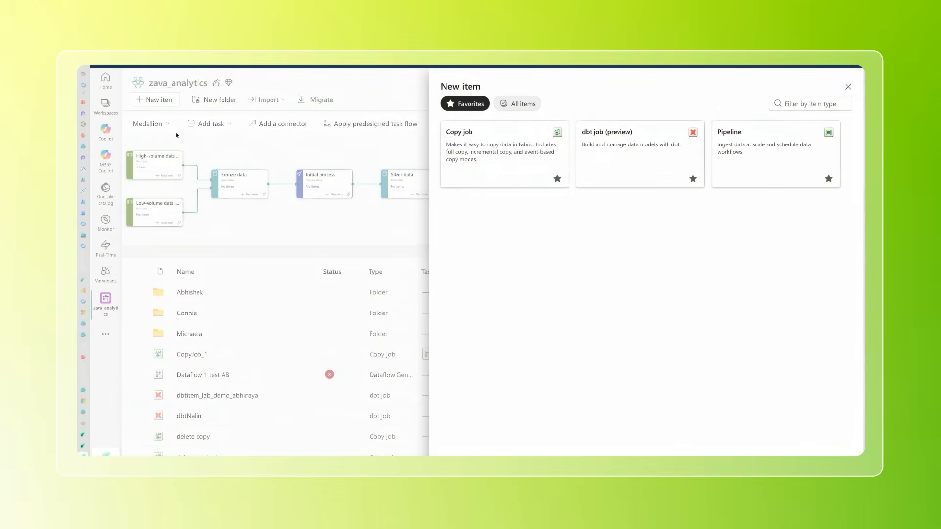
# Step: Bring up the pipeline containing Lookup Metadata and the three If Condition activities, dismissing the New item pane
pyautogui.click(299, 64)
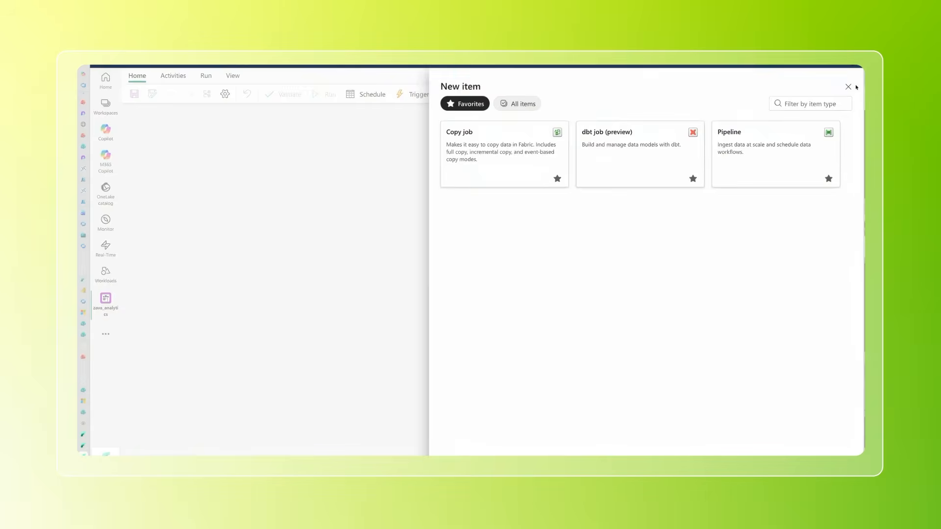
pyautogui.click(849, 87)
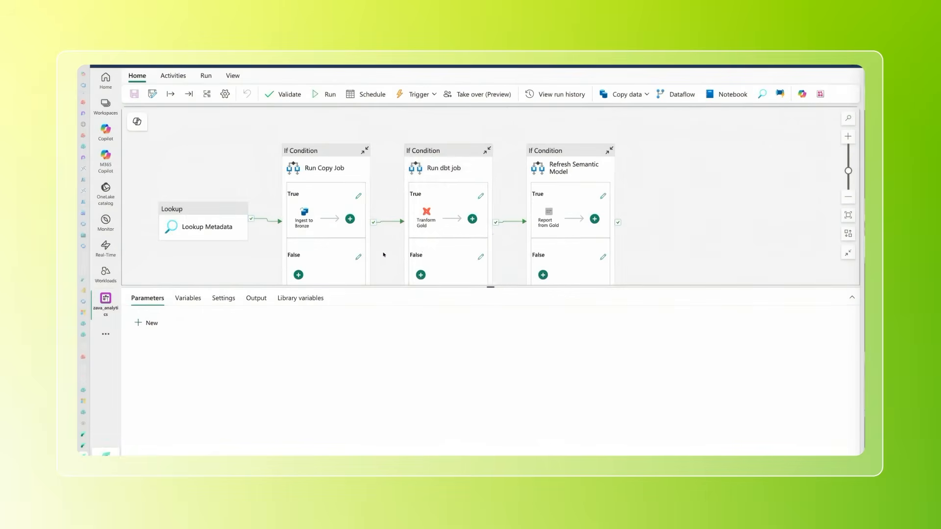
pyautogui.moveTo(384, 255); pyautogui.dragTo(394, 236)
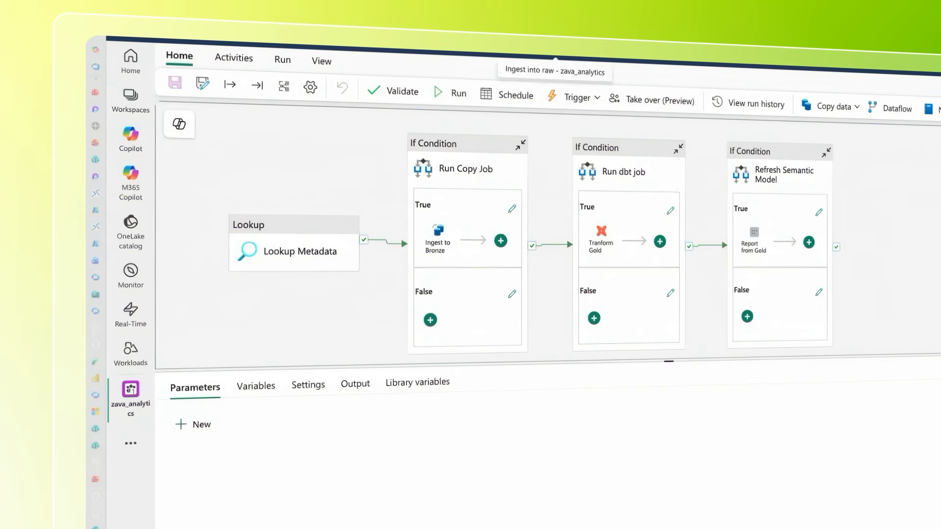
# Step: Open the "Ingest into raw" copy job and examine its Azure SQL source and Lakehouse destination
pyautogui.click(556, 55)
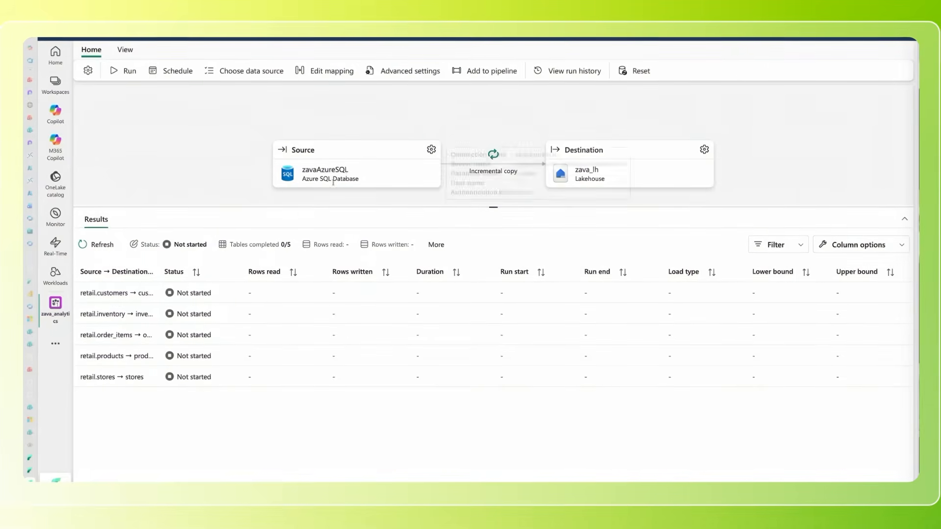
pyautogui.moveTo(618, 170)
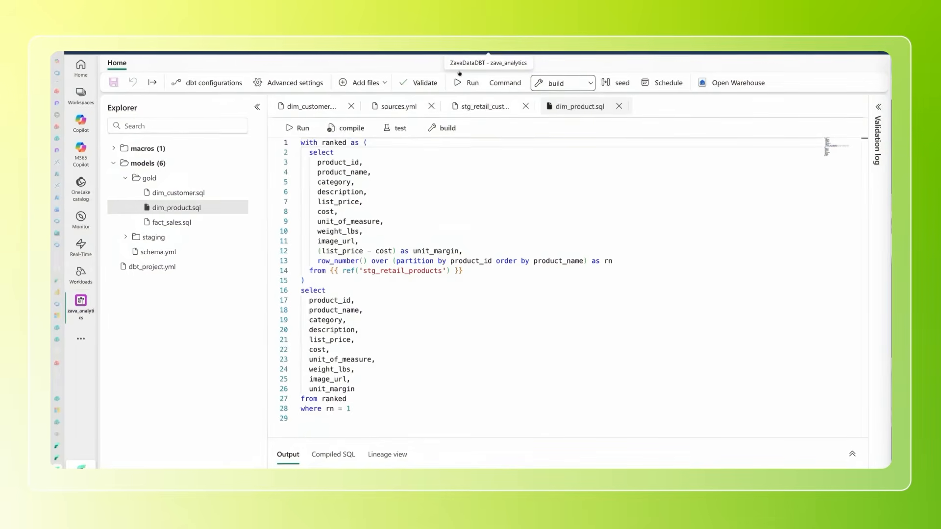
# Step: Expand the staging folder in the ZavaDataDBT job and open the stg_retail_customer.sql model for review
pyautogui.click(153, 237)
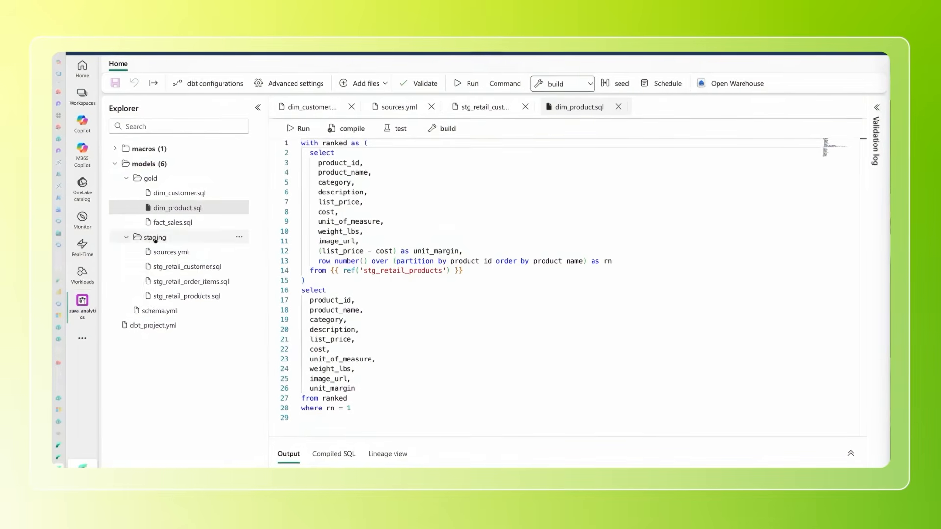
pyautogui.click(187, 267)
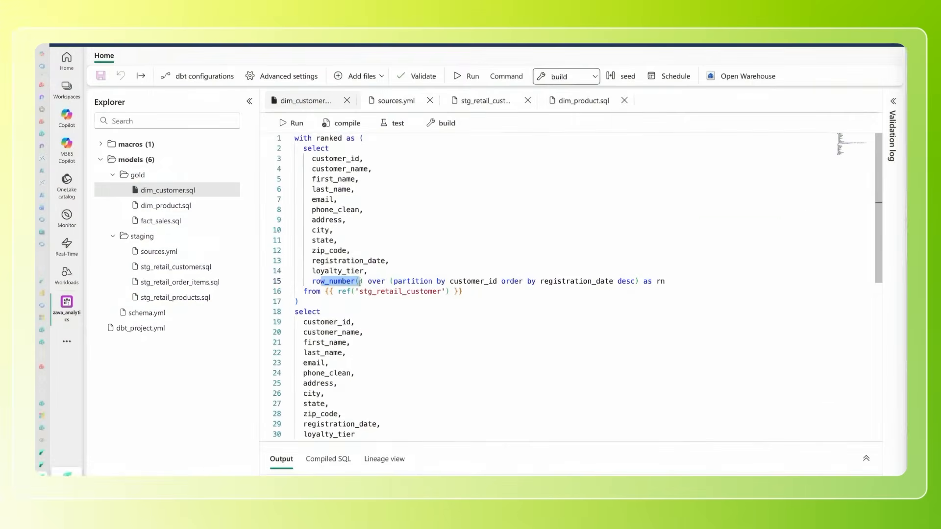
pyautogui.click(131, 144)
pyautogui.click(153, 160)
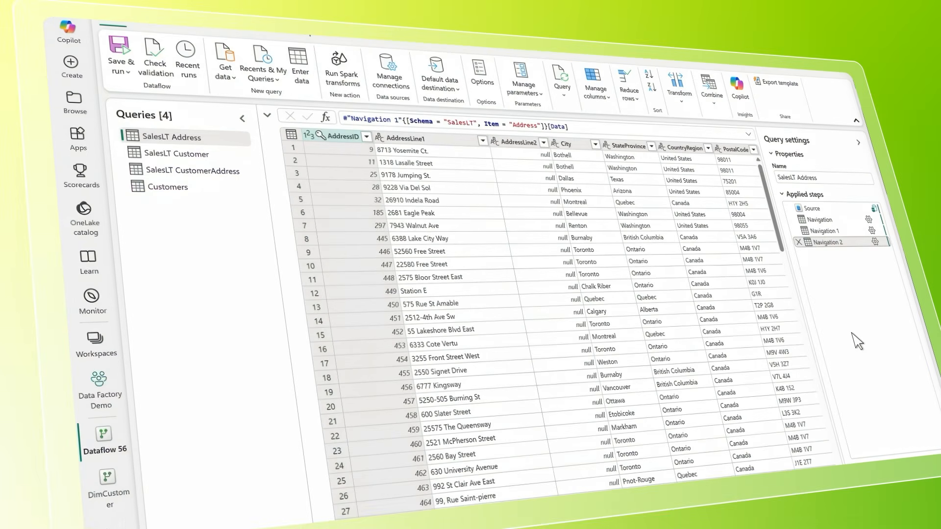
# Step: Hide the data preview in Dataflow 56, select the SalesLT Customer query and display its schema view
pyautogui.click(273, 108)
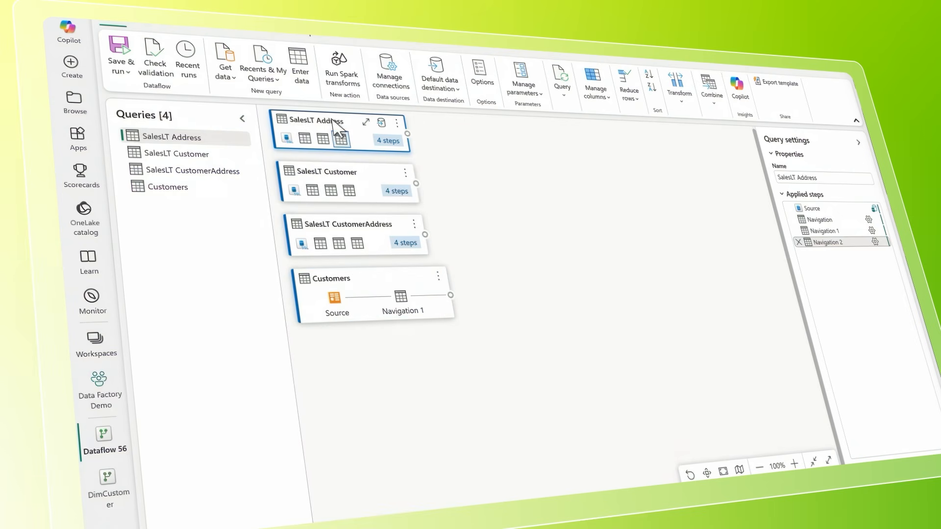
pyautogui.click(323, 166)
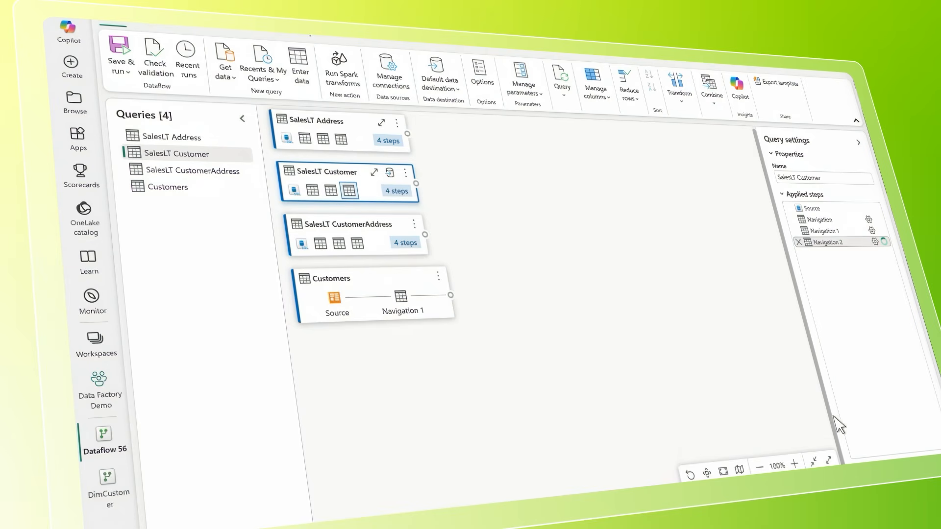
pyautogui.click(321, 528)
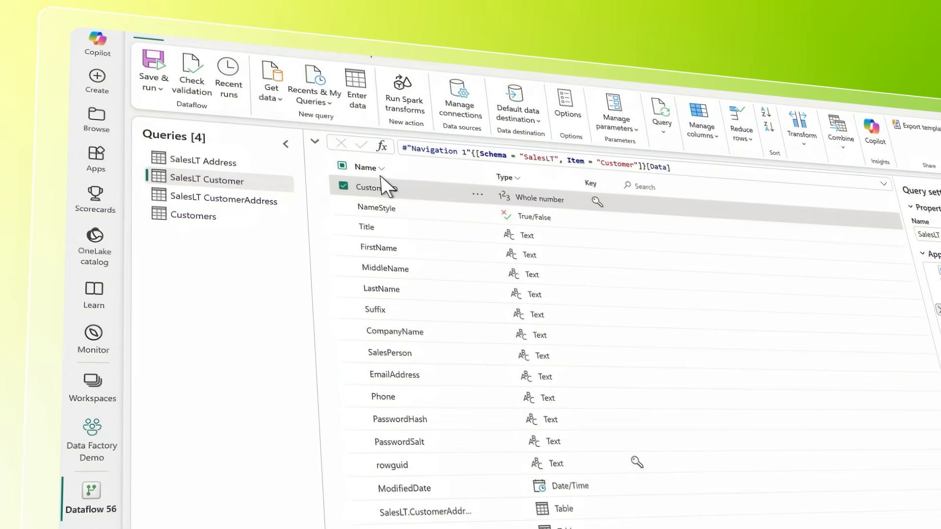
# Step: Keep only the CustomerID, FirstName and LastName columns in SalesLT Customer by removing all other columns
pyautogui.click(343, 163)
pyautogui.click(343, 165)
pyautogui.click(344, 186)
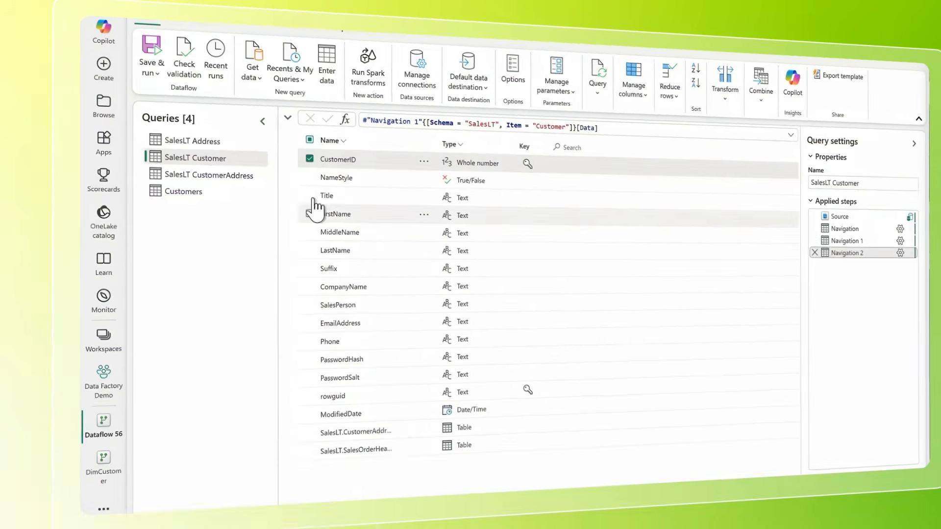
pyautogui.click(309, 214)
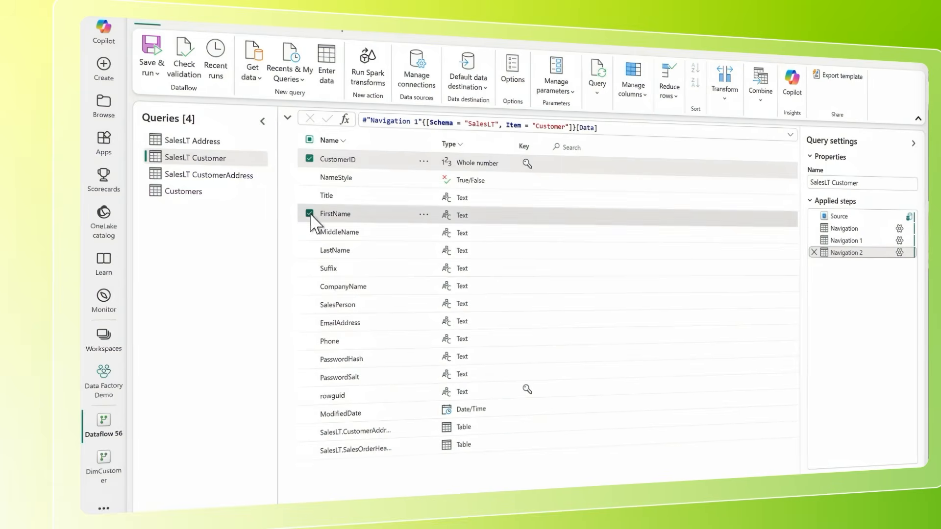
pyautogui.click(309, 250)
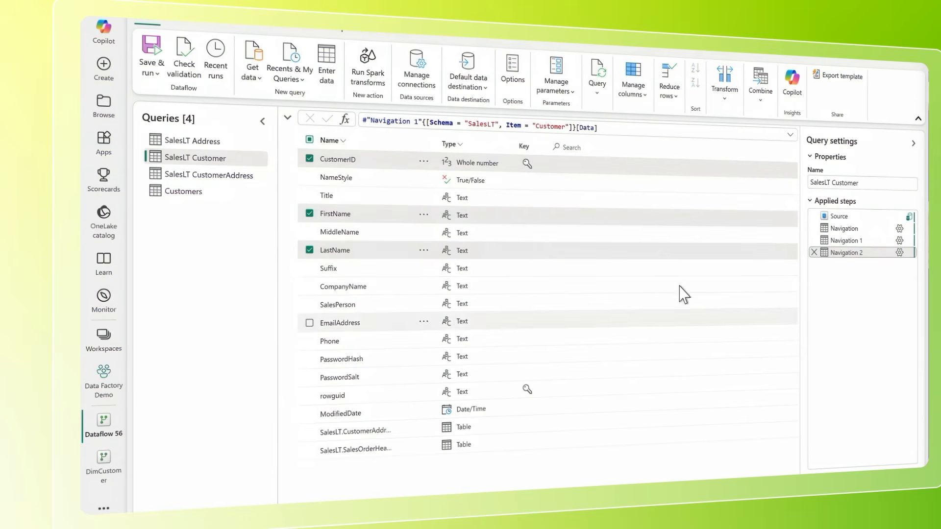
pyautogui.click(389, 32)
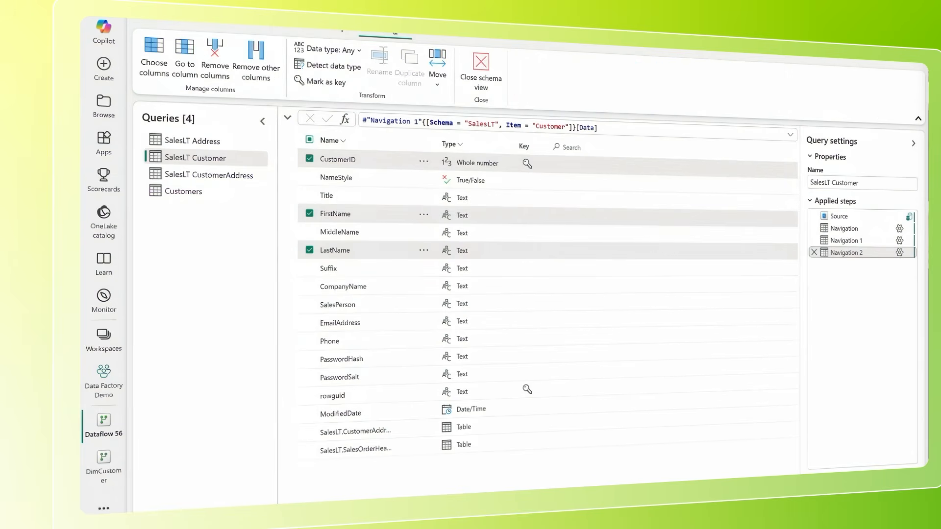
pyautogui.click(259, 54)
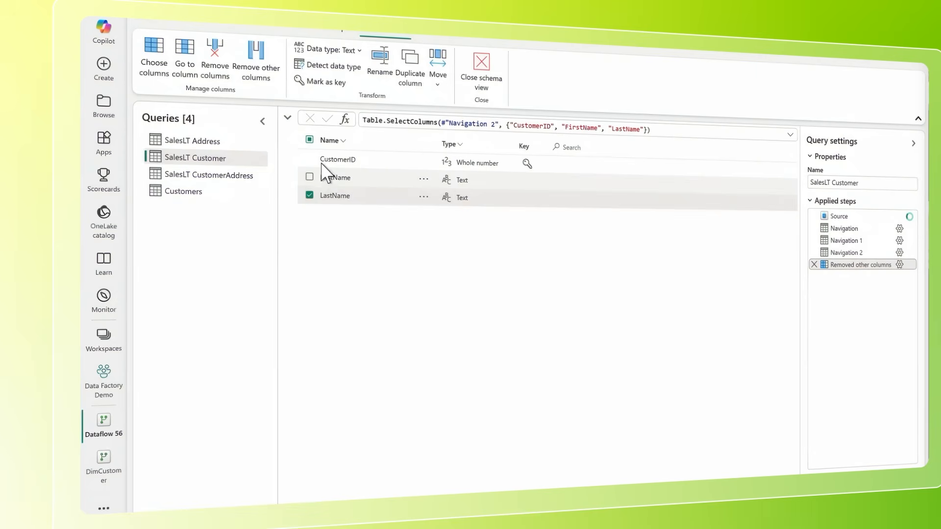
# Step: Merge the FirstName and LastName columns of SalesLT Customer using Space as the separator
pyautogui.click(309, 196)
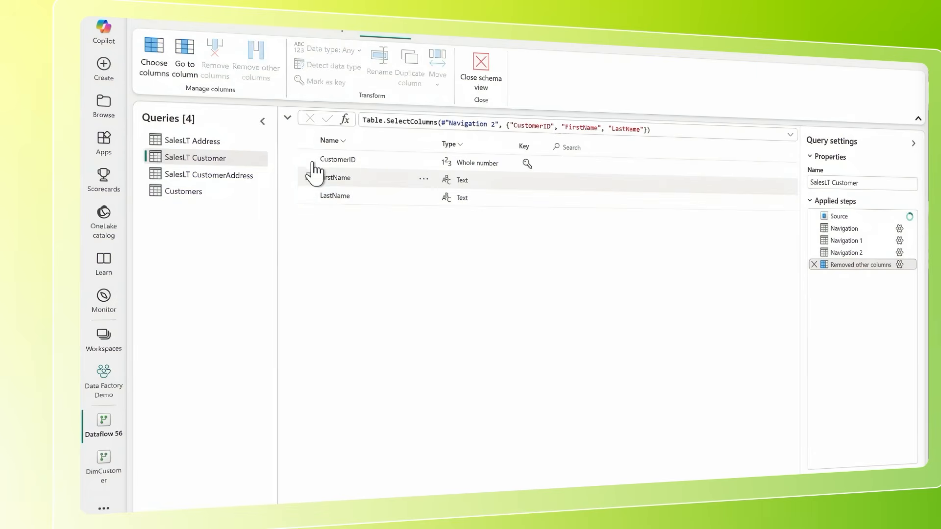
pyautogui.click(309, 177)
pyautogui.click(314, 195)
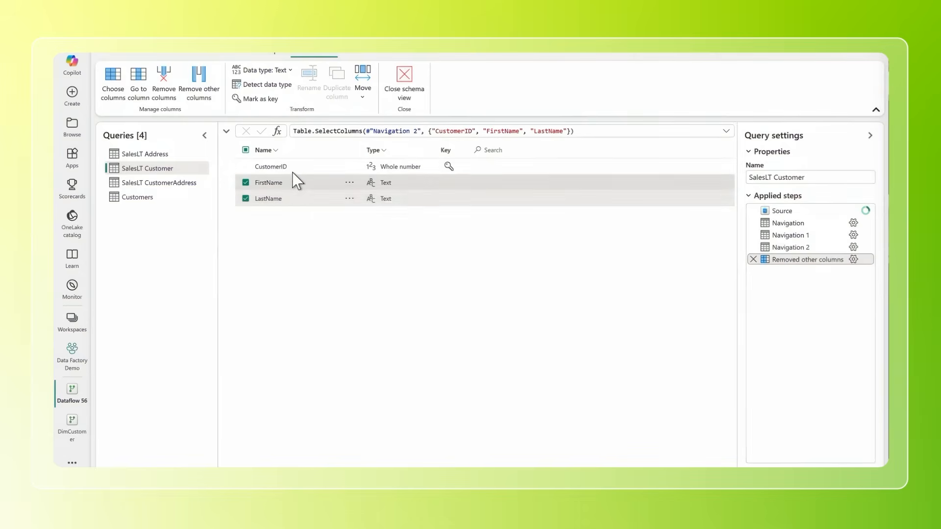
pyautogui.rightClick(292, 177)
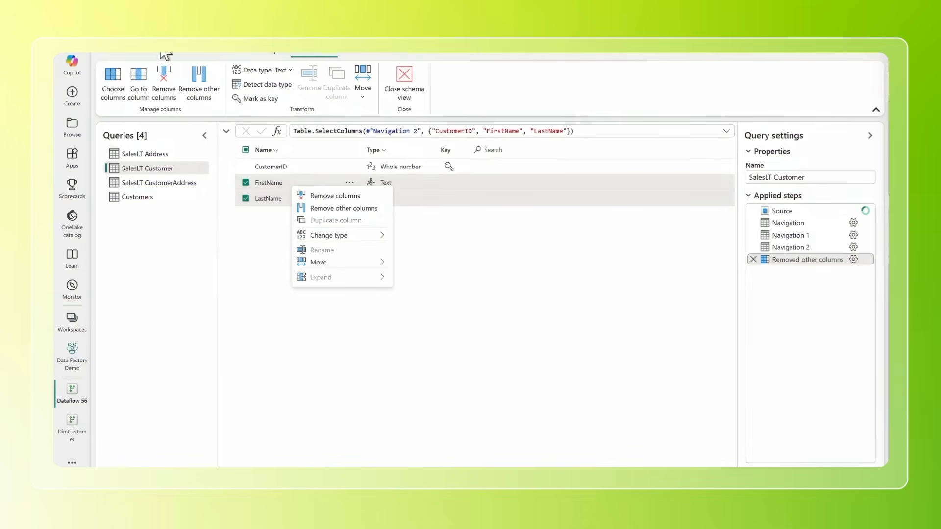
pyautogui.click(140, 47)
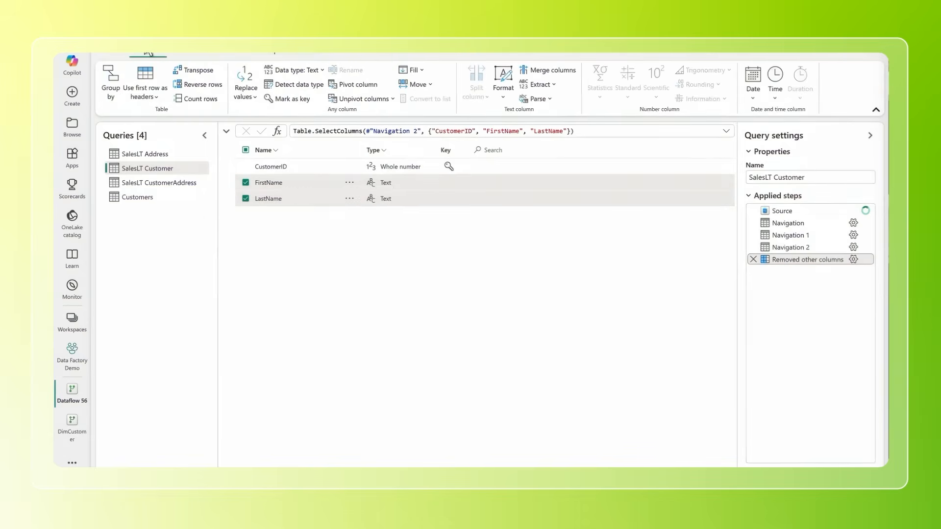
pyautogui.click(569, 69)
pyautogui.click(488, 261)
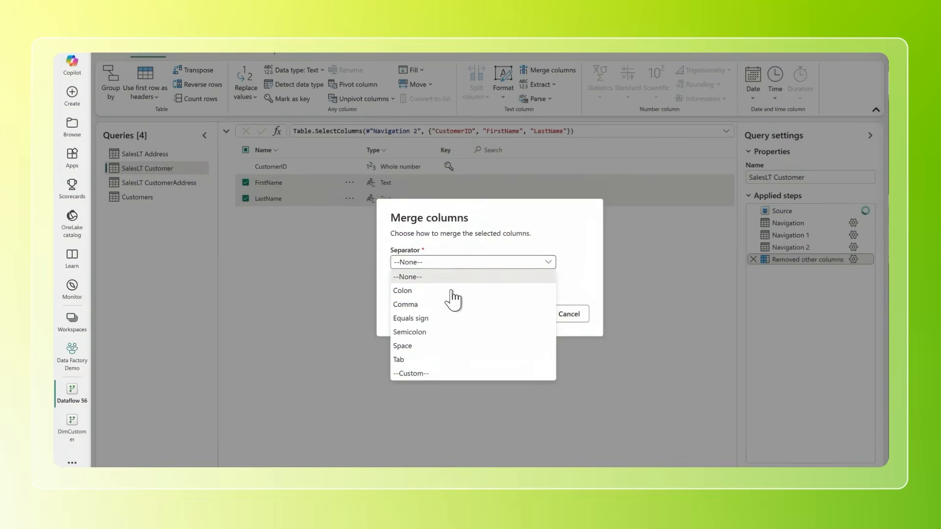
pyautogui.click(434, 345)
pyautogui.click(524, 307)
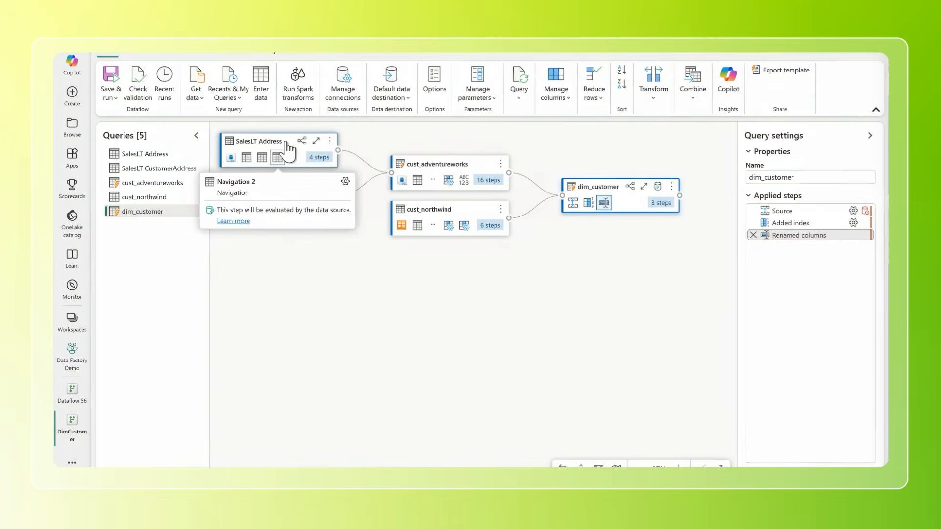
# Step: Open the SalesLT Address query in the DimCustomer dataflow and examine its previewed columns across the full table width
pyautogui.click(280, 155)
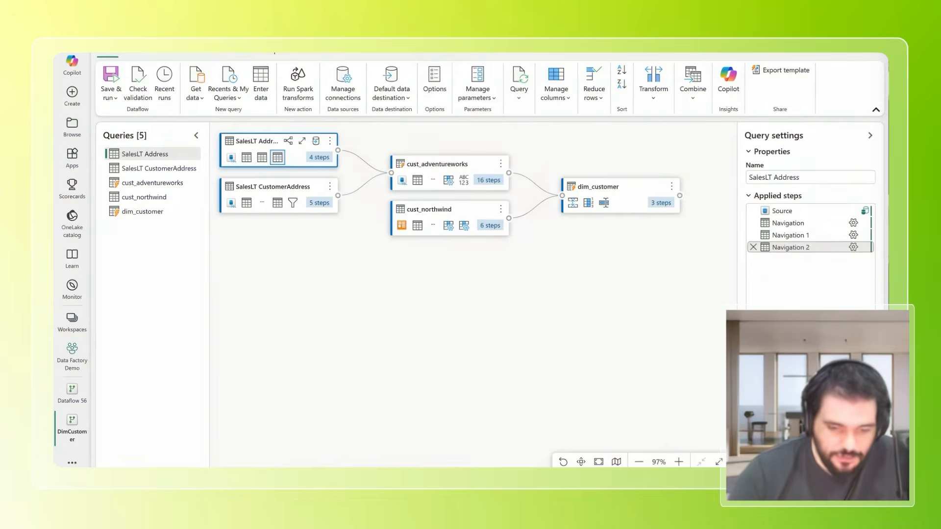
pyautogui.click(196, 135)
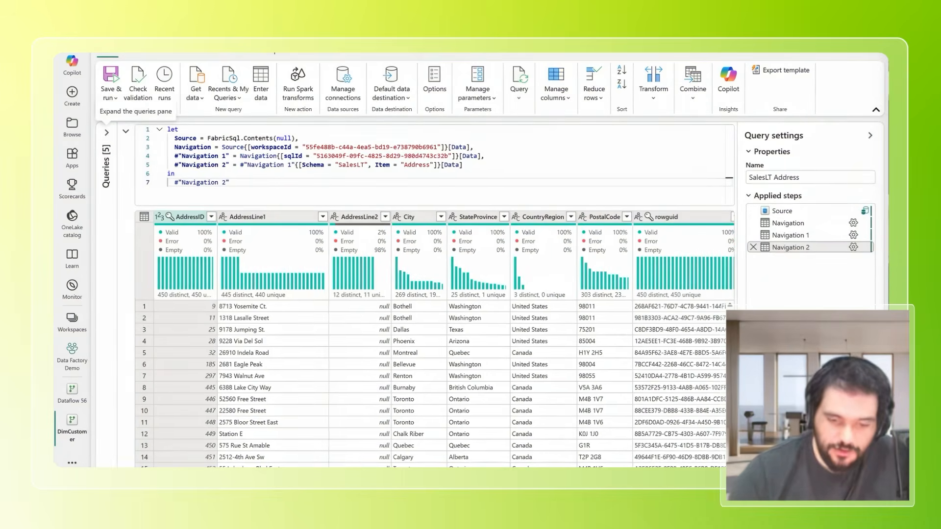
pyautogui.hscroll(1, 431, 338)
pyautogui.hscroll(6, 554, 463)
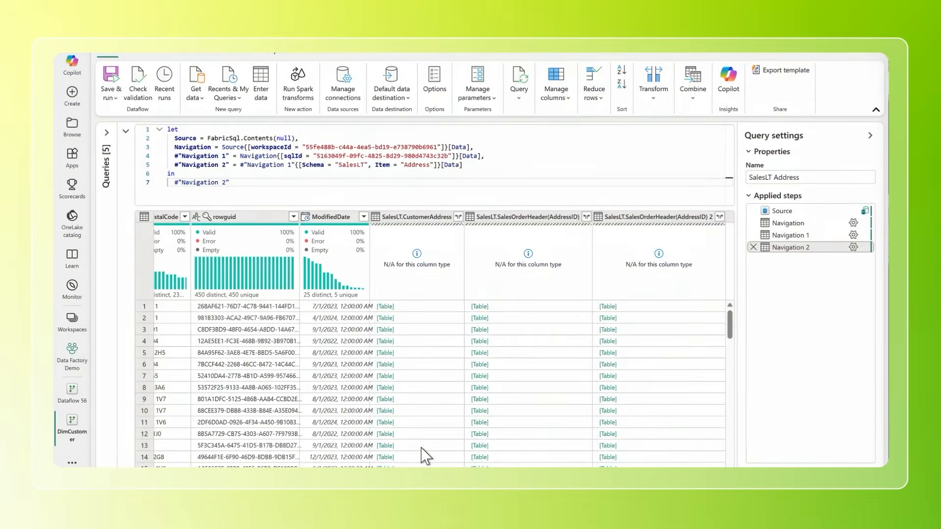
pyautogui.hscroll(-6, 317, 432)
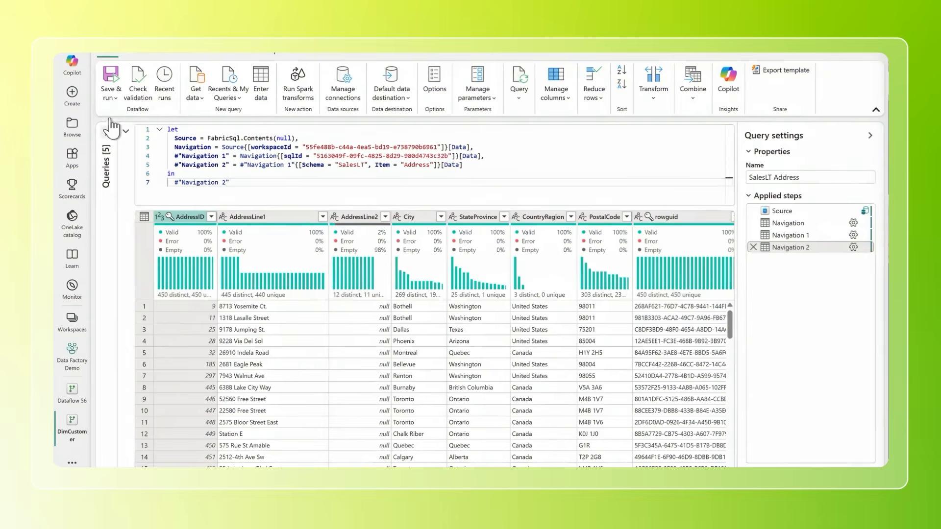
pyautogui.click(108, 122)
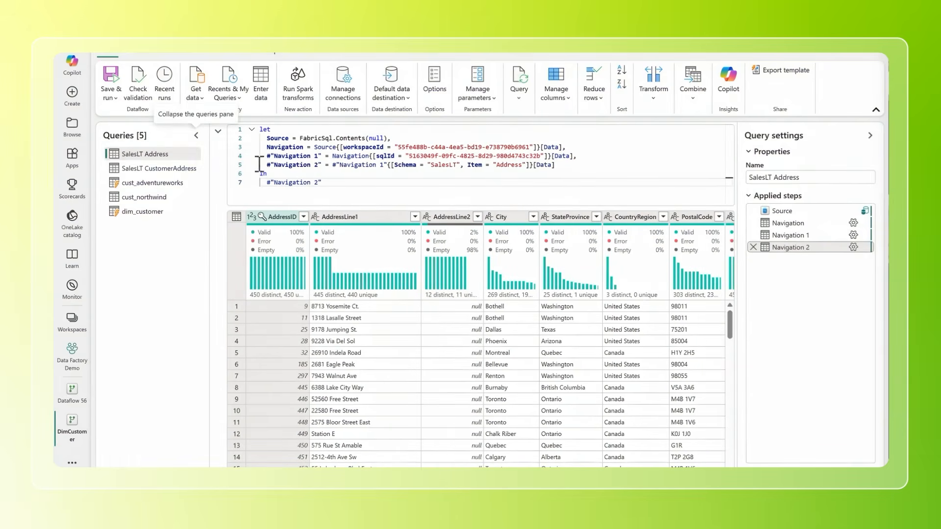
# Step: Review the SalesLT CustomerAddress query's data and return to the diagram of all queries
pyautogui.click(185, 168)
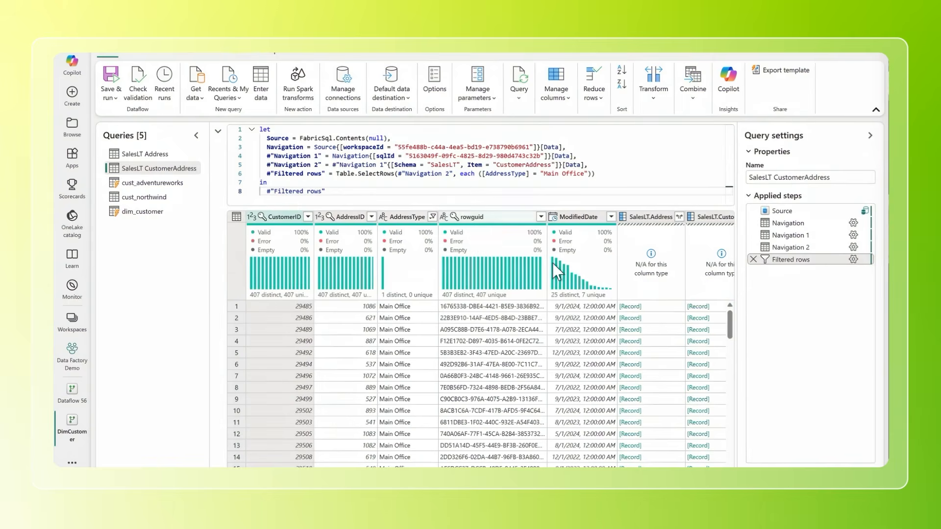
pyautogui.click(218, 130)
pyautogui.scroll(1, 400, 195)
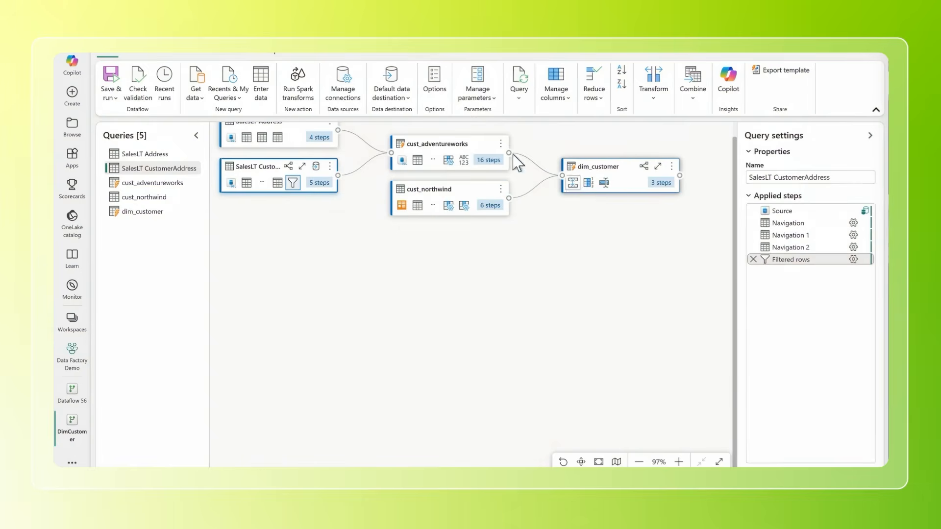
# Step: Select the cust_adventureworks query, restore its data preview and examine its transformed columns
pyautogui.click(450, 142)
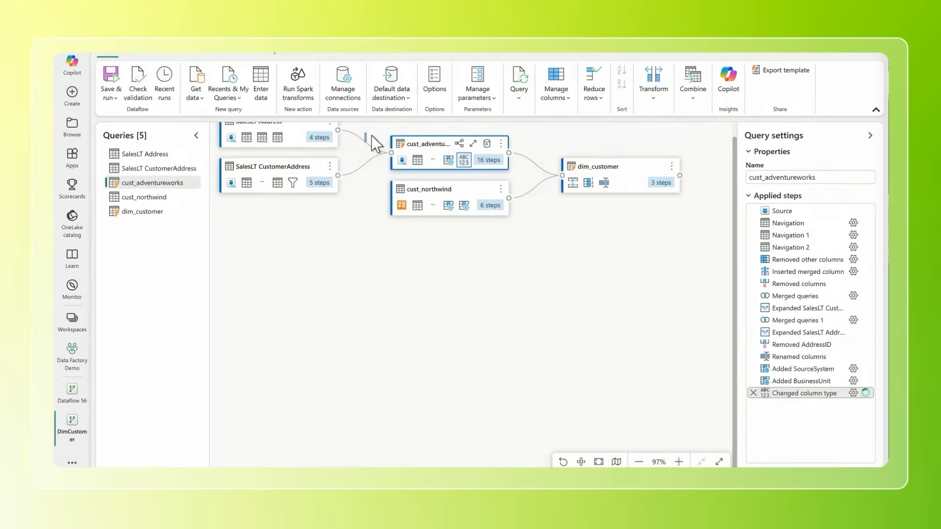
pyautogui.scroll(1, 372, 136)
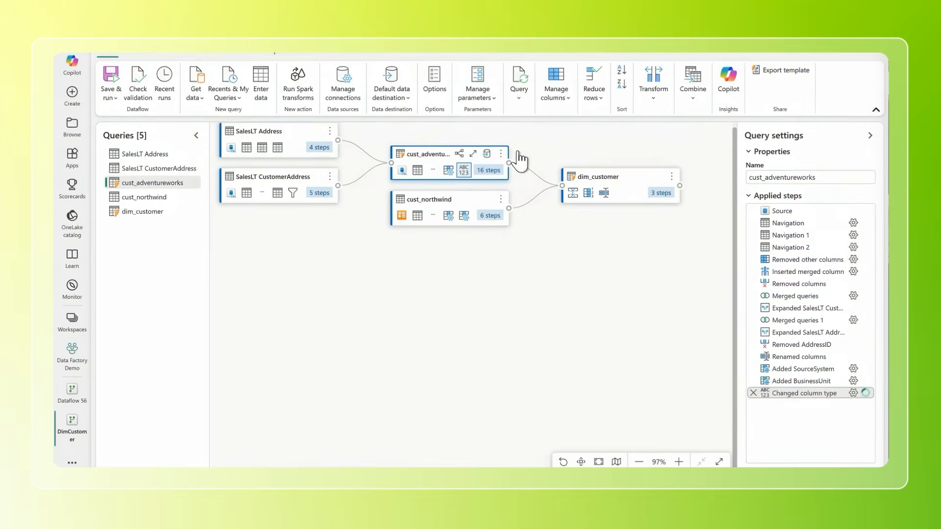
pyautogui.click(476, 186)
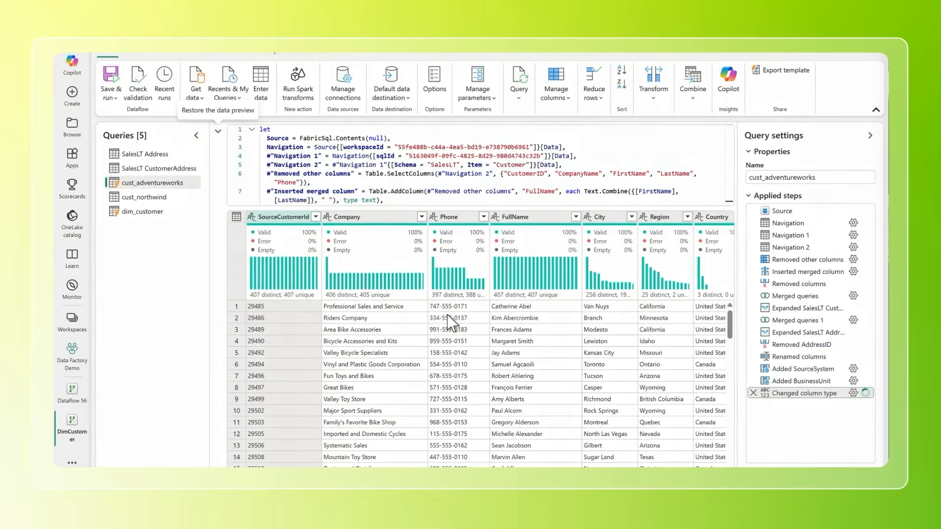
pyautogui.hscroll(3, 449, 323)
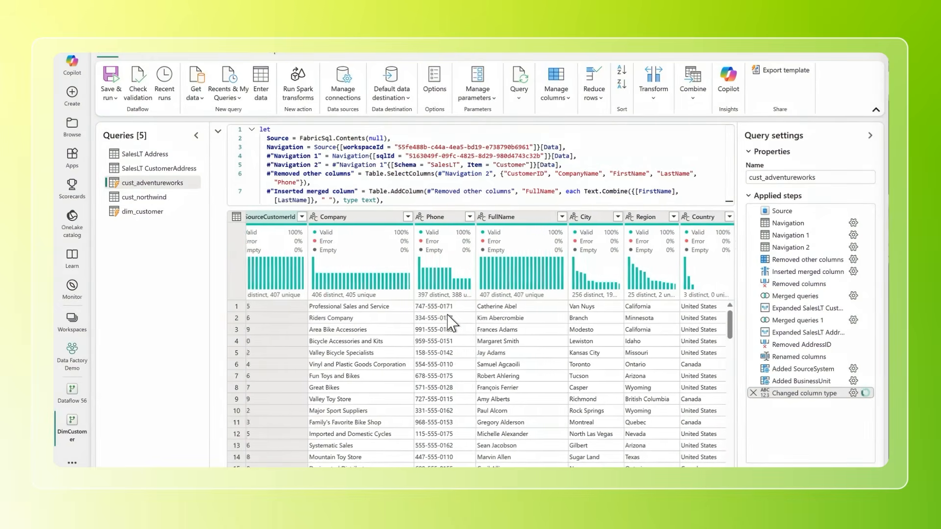
pyautogui.hscroll(5, 449, 323)
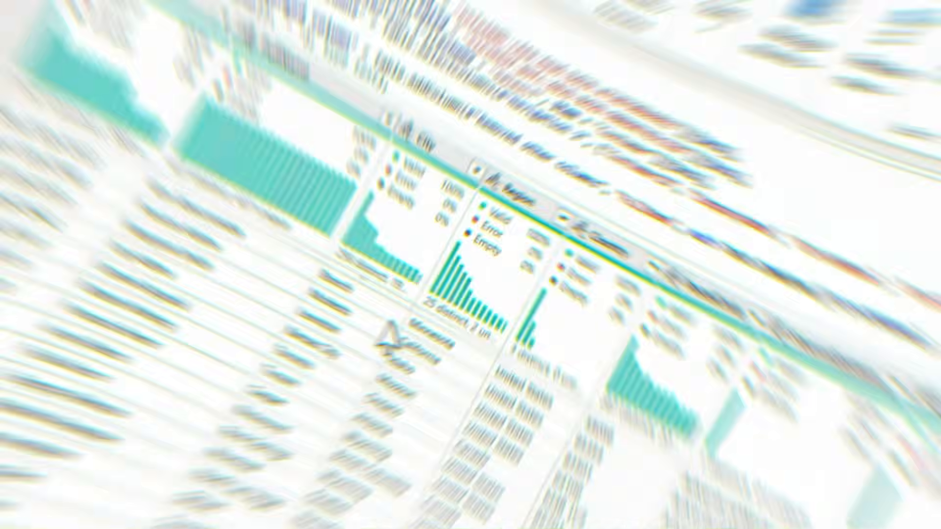
pyautogui.hscroll(-1, 447, 315)
pyautogui.scroll(-1, 446, 315)
pyautogui.hscroll(-4, 446, 315)
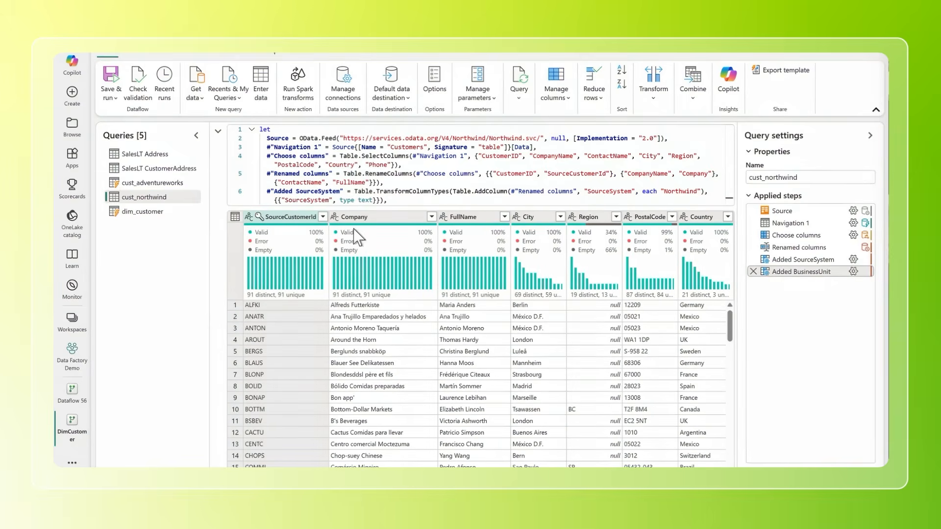
# Step: Examine the remaining columns of the cust_northwind query and return to the diagram showing all queries
pyautogui.hscroll(5, 599, 348)
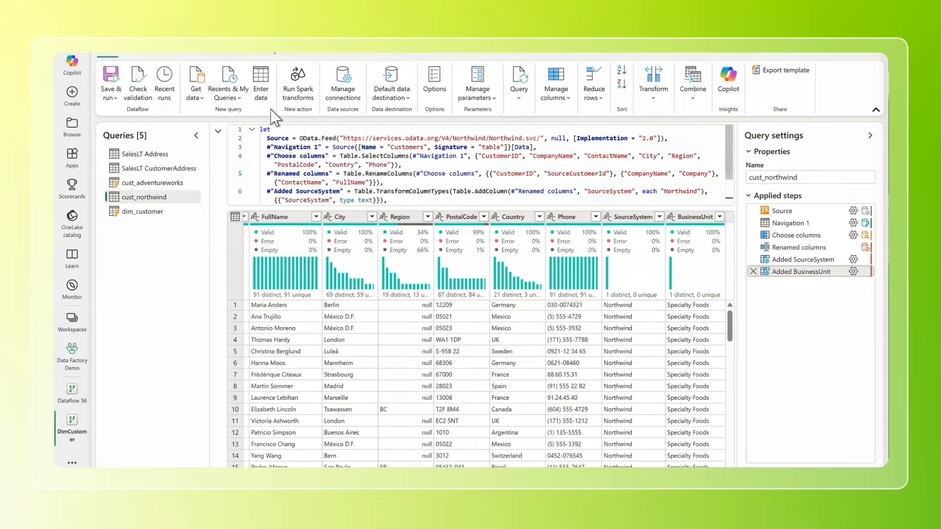
pyautogui.click(221, 117)
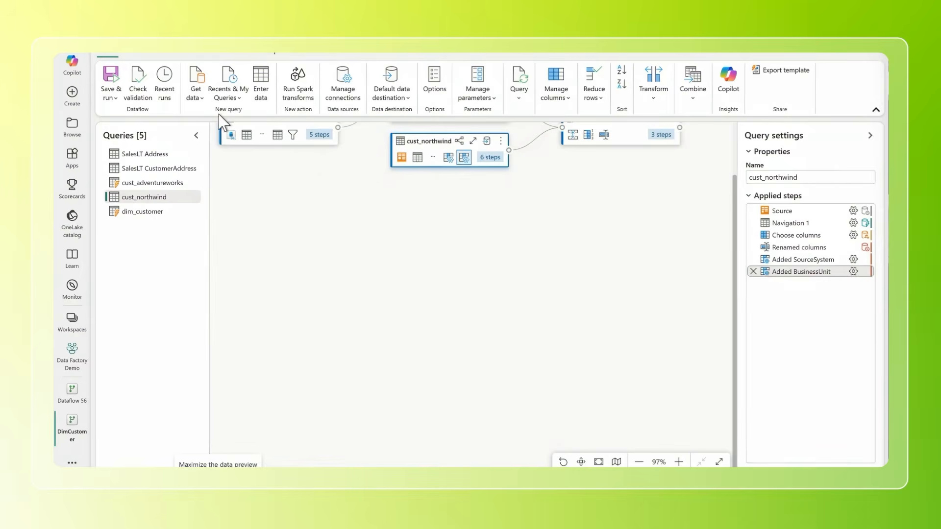
pyautogui.scroll(2, 363, 190)
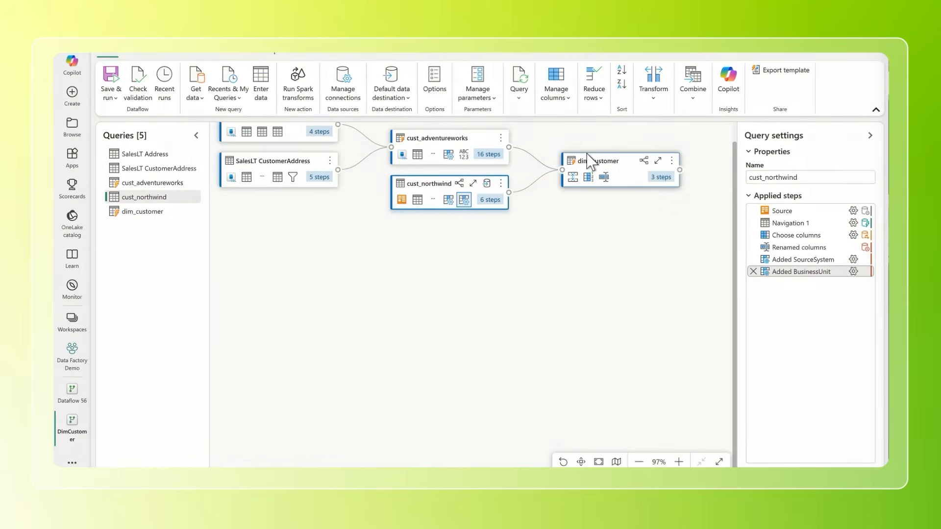
# Step: Review the Append options for combining three or more tables with cust_northwind, and leave without appending anything
pyautogui.click(706, 93)
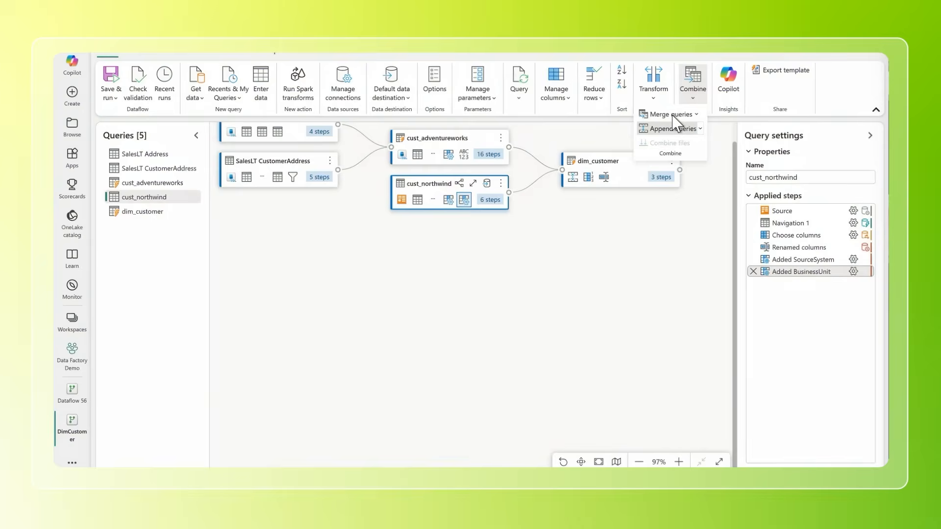
pyautogui.click(671, 128)
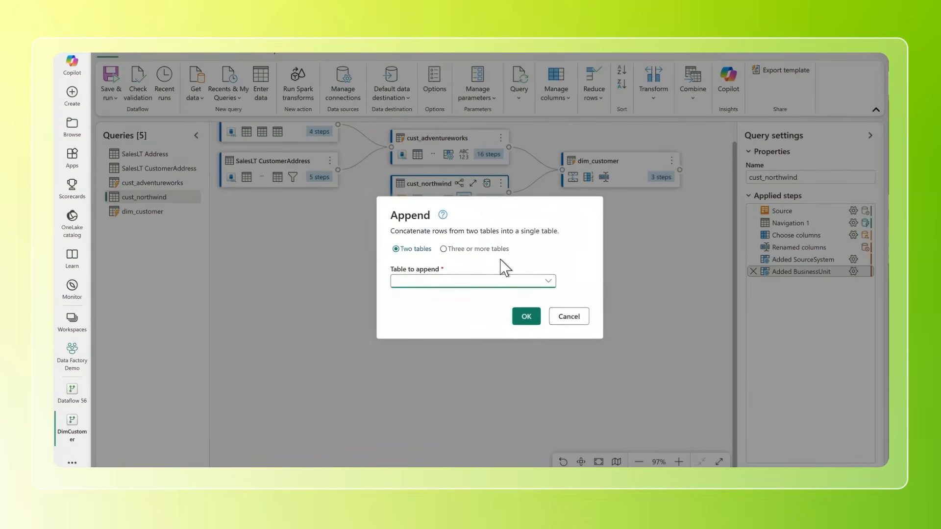
pyautogui.click(478, 247)
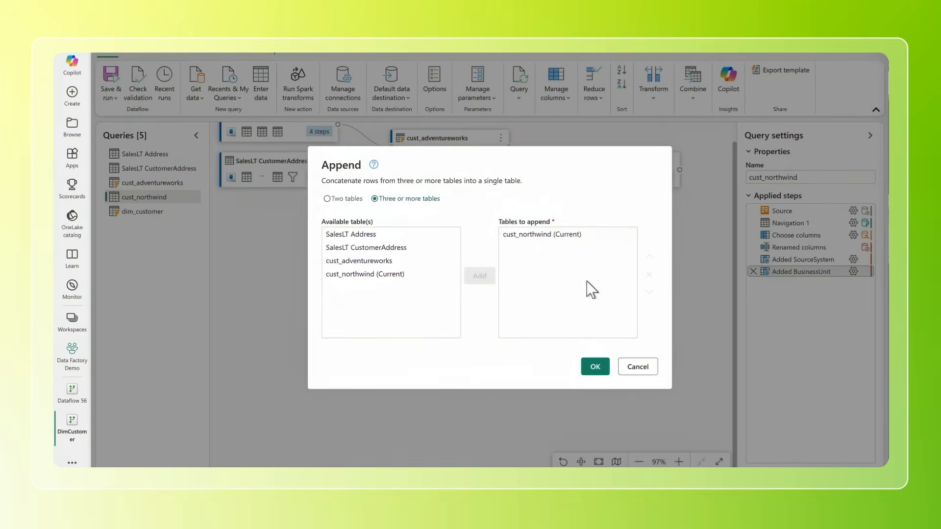
pyautogui.click(637, 367)
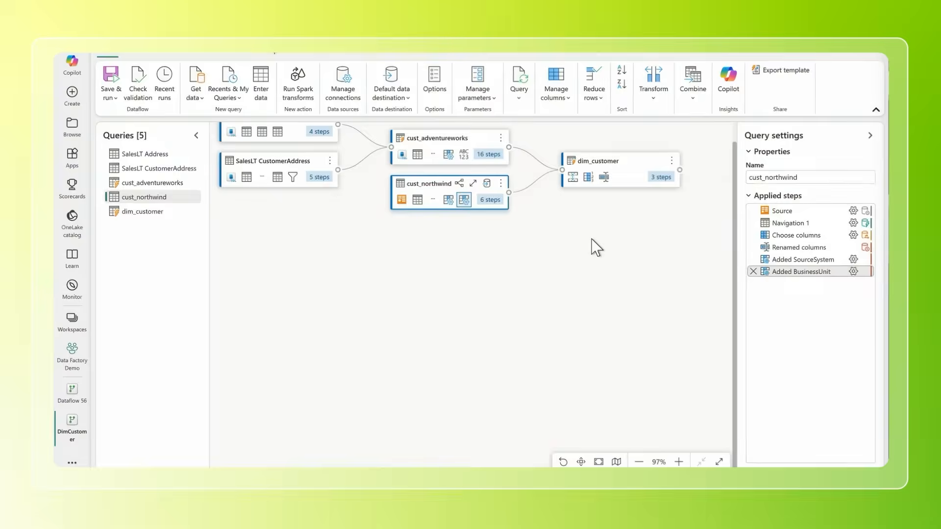
# Step: Select the dim_customer query, restore its data preview and examine the FullName column's profile
pyautogui.click(611, 154)
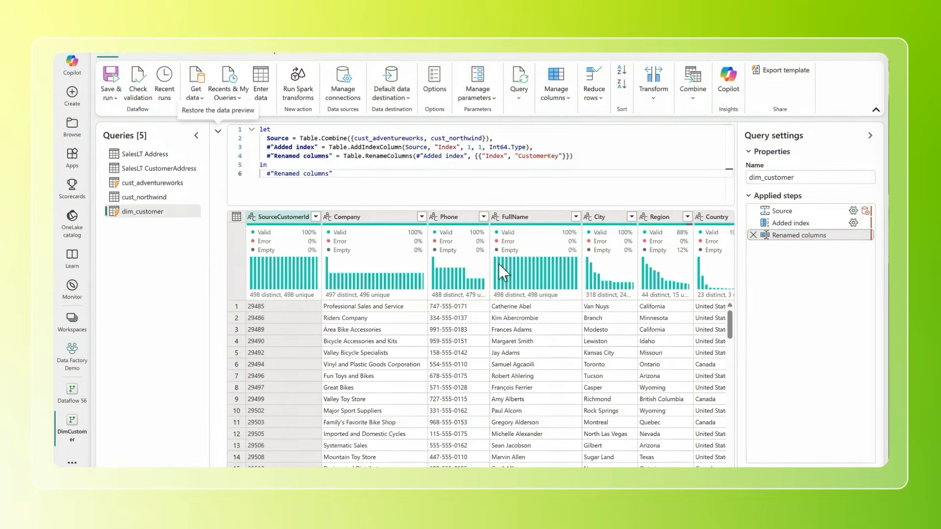
pyautogui.moveTo(499, 263)
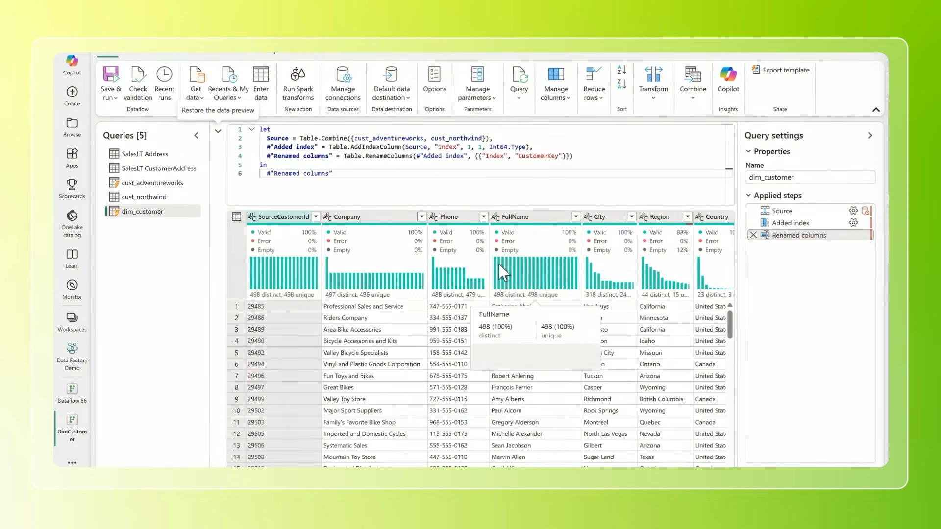